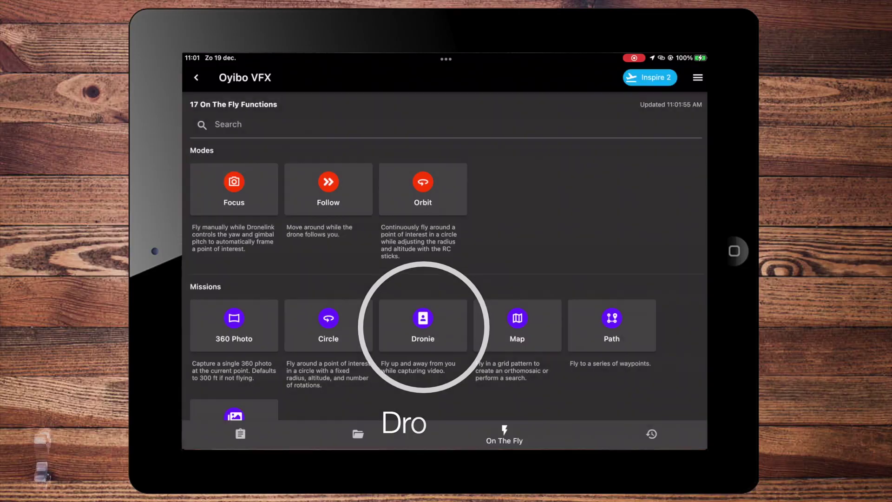
Step: Load the Dronie mission, get it started and mark the drone's current location as the start point
click(423, 326)
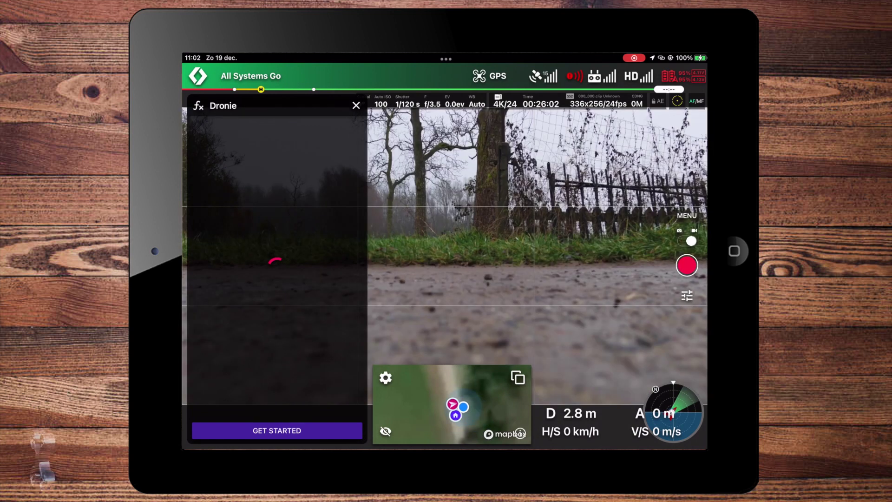
click(277, 430)
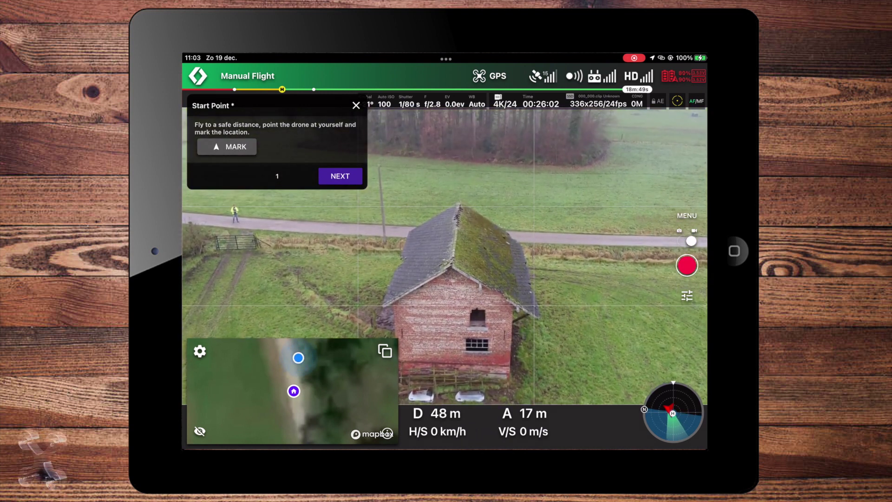
click(226, 146)
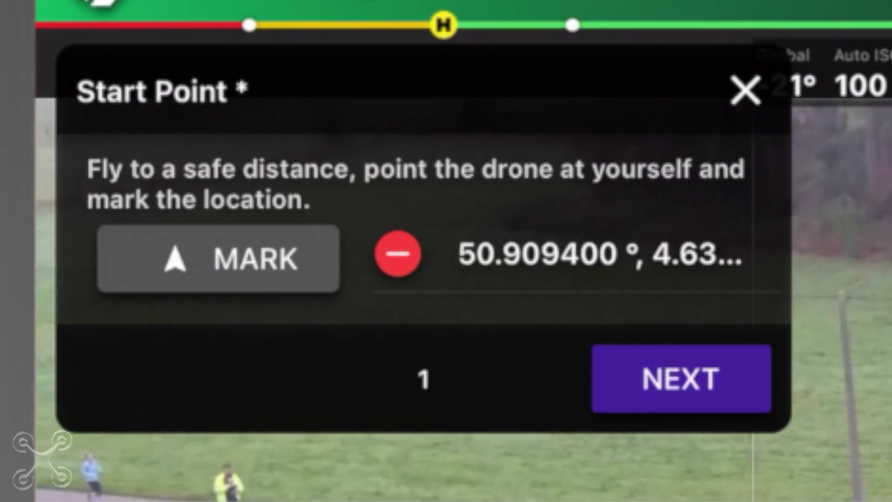
click(340, 175)
click(681, 378)
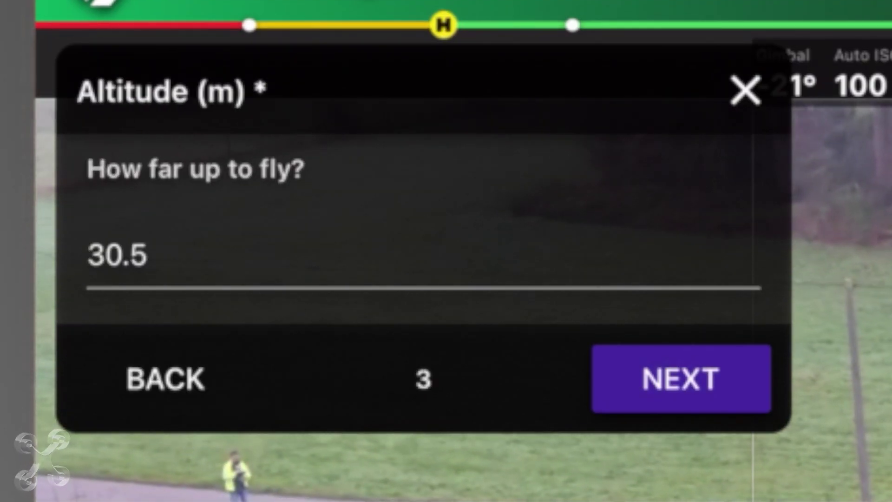
Step: Accept an altitude of 30.5 m and a distance of 91.4 m for the Dronie, and start flying the mission
click(681, 378)
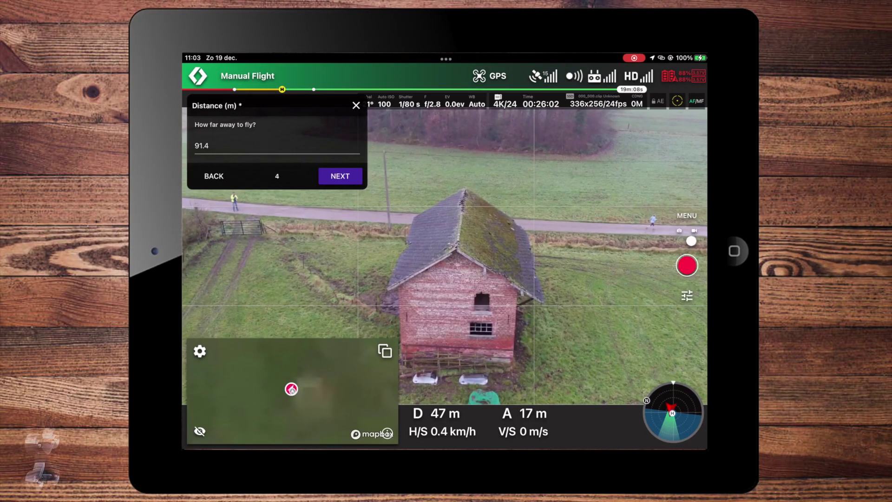
click(340, 176)
click(310, 429)
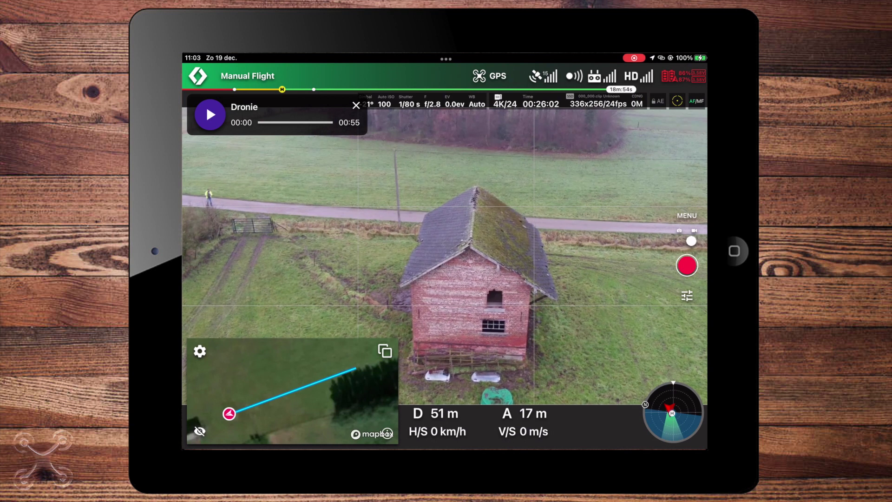
click(210, 115)
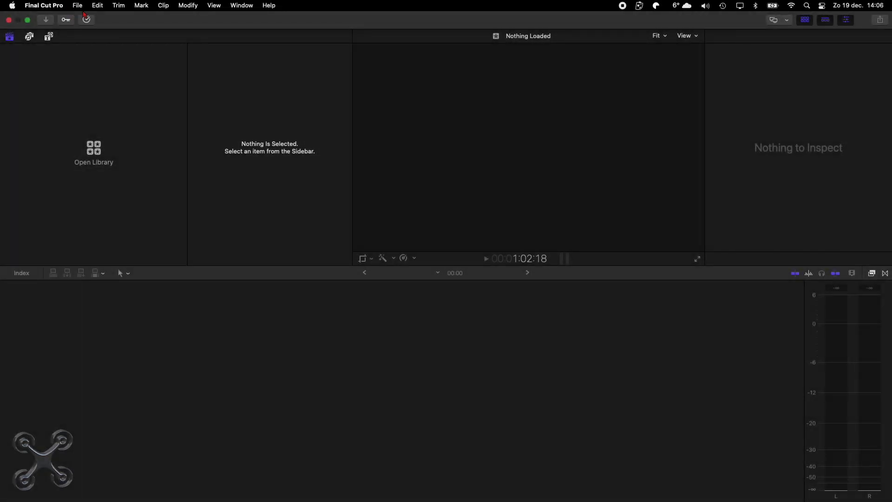
Step: In Final Cut Pro, create a library named Parallax in the Libraries folder and a new project in it, also named Parallax
click(78, 8)
mouse_move(77, 22)
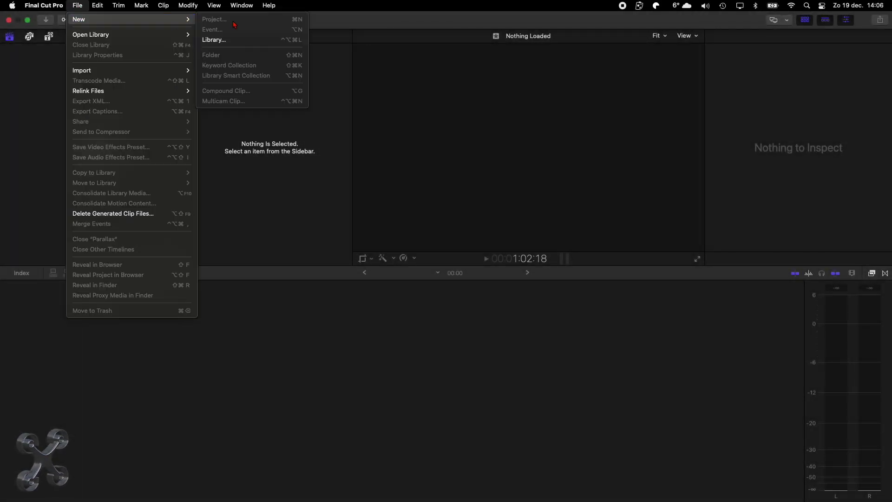
click(210, 41)
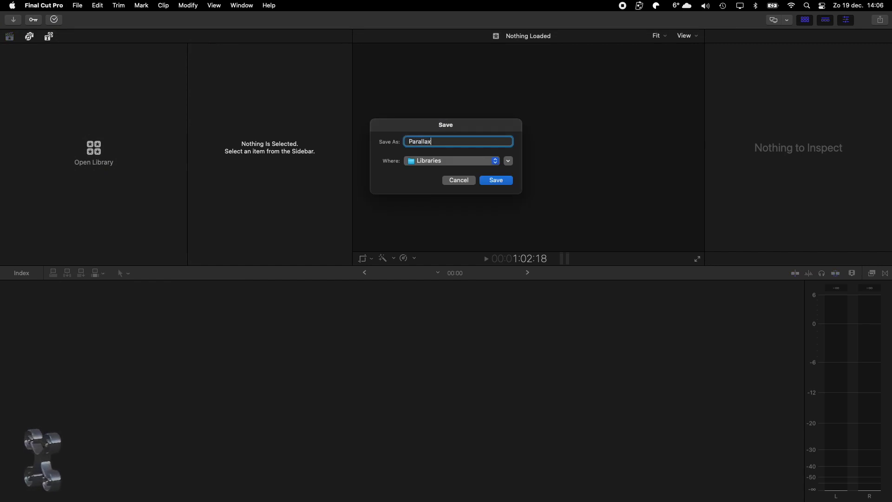
click(498, 181)
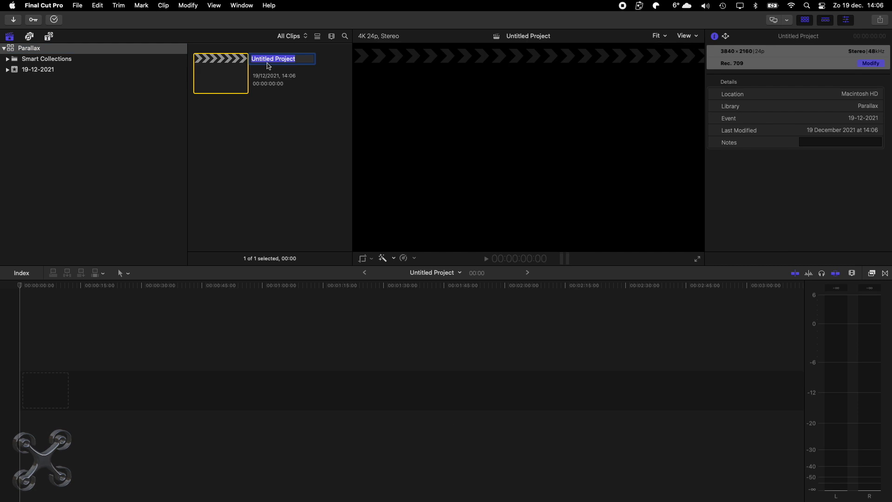
text(Parallax)
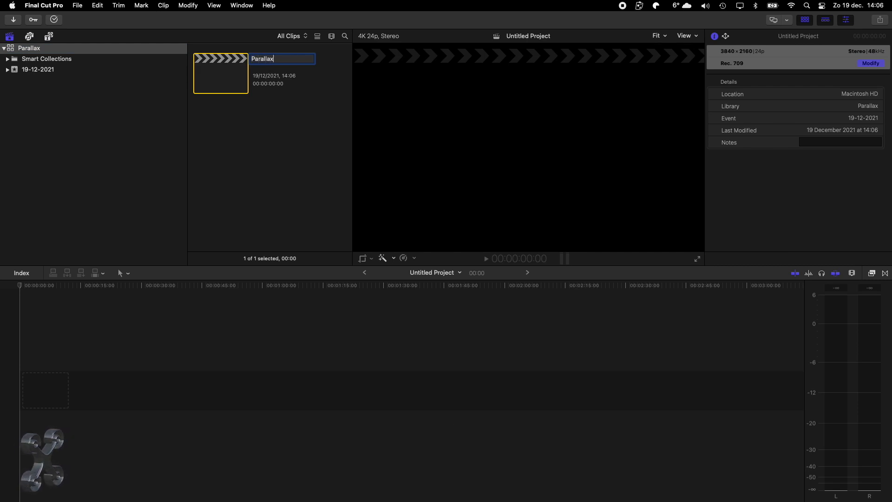
key(Return)
Step: Import 12-19-Parallax-03.mov from the Raw folder into the 19-12-2021 event, copying it to the library
key(cmd+i)
double_click(264, 396)
scroll(279, 405, down, 5)
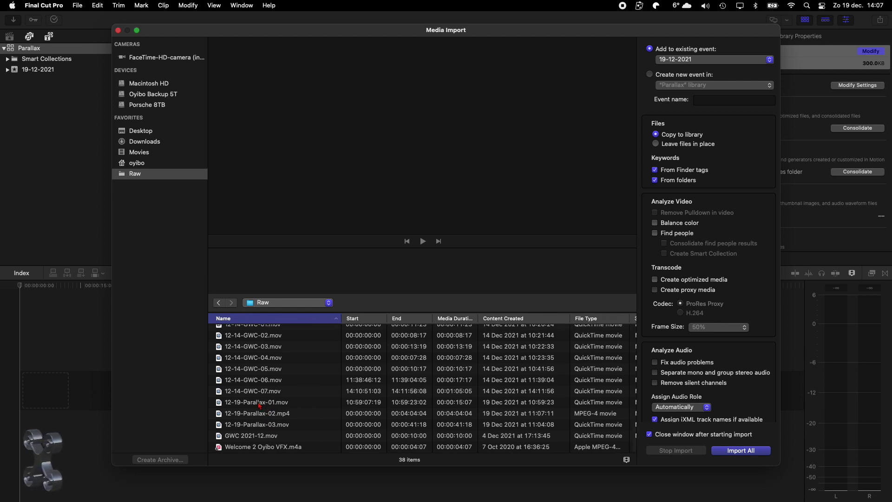
scroll(260, 409, right, 2)
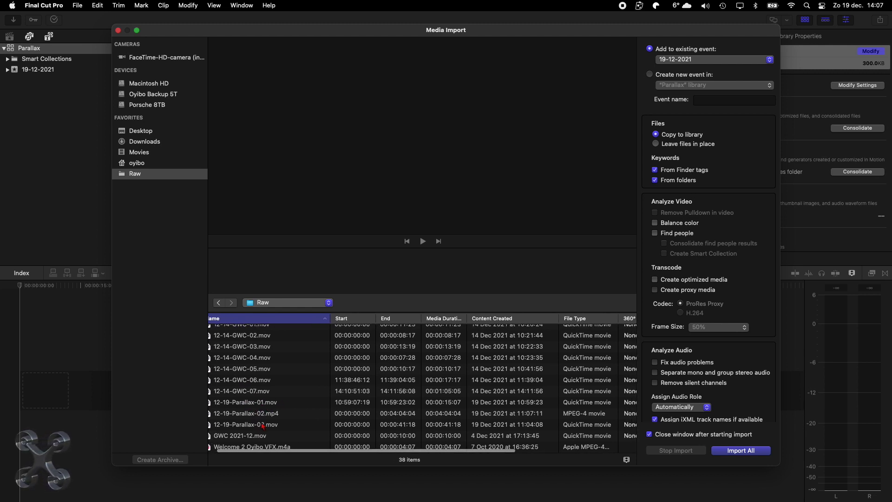
click(263, 425)
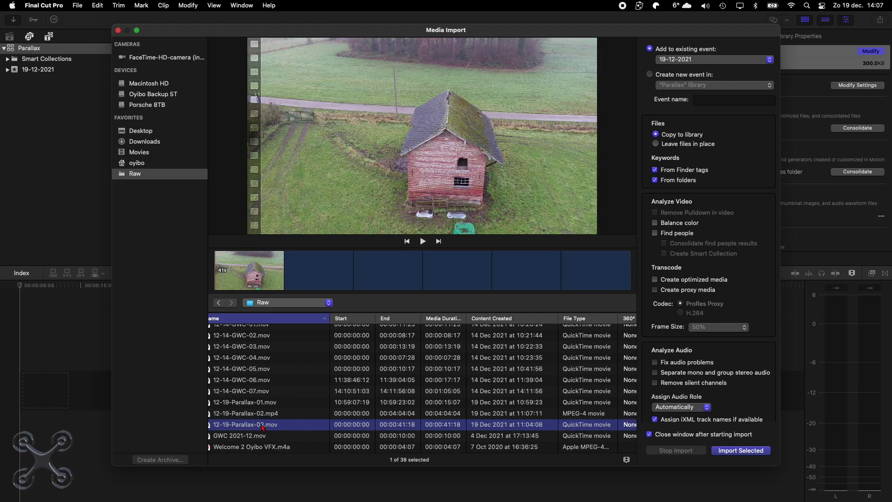
click(738, 450)
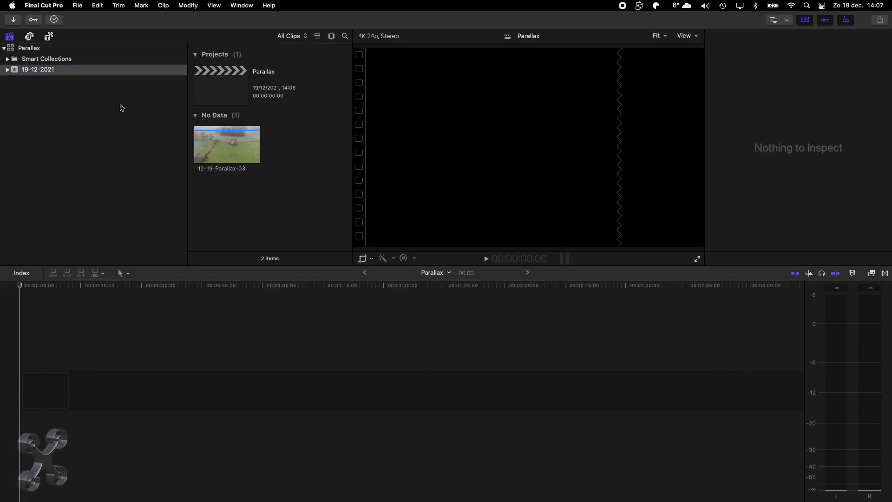
Step: Set the camera name of the imported clip 12-19-Parallax-03 to Inspire 2
click(216, 144)
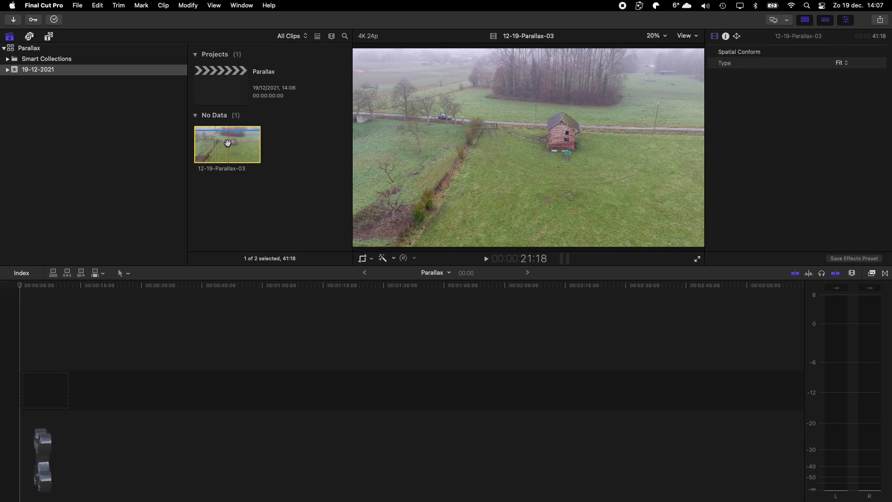
click(725, 36)
click(825, 229)
text(Inspire 2)
key(Return)
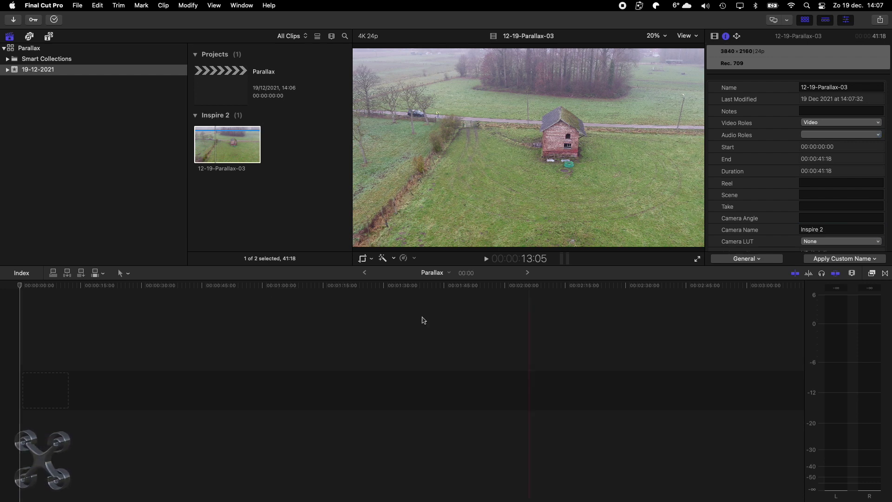
Step: Place the 12-19-Parallax-03 clip twice in the timeline, end to end from the start
click(254, 389)
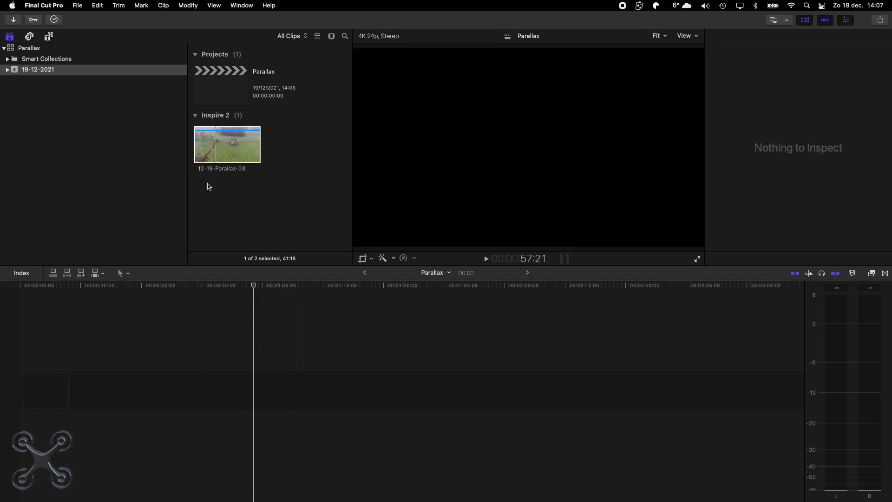
drag(234, 158, 17, 385)
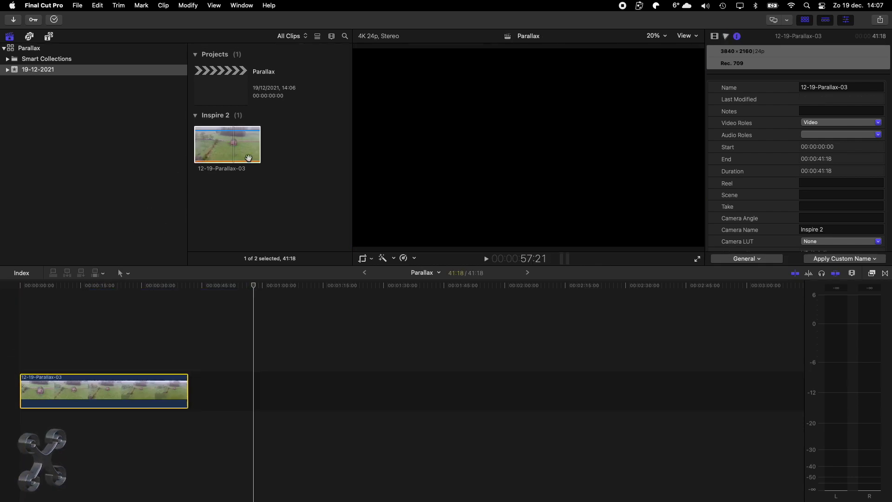
drag(235, 149, 200, 393)
Step: Play the timeline from the beginning to review the movement across both copies of the clip
drag(253, 286, 0, 313)
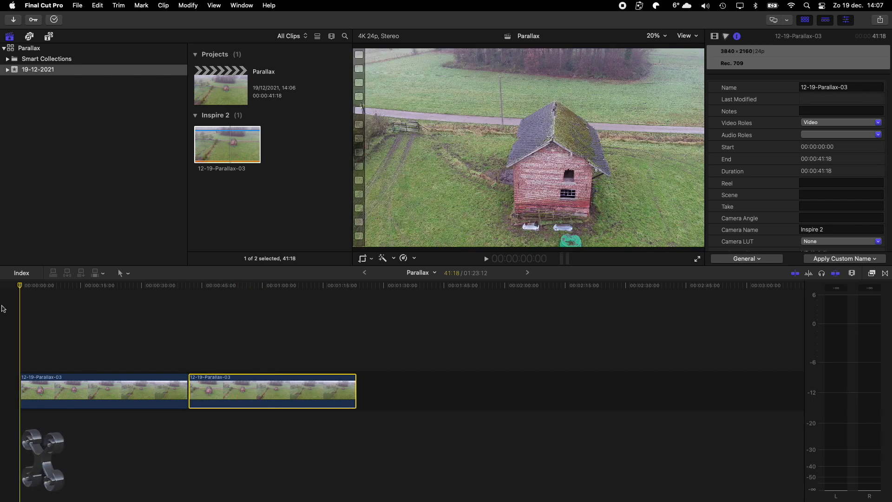
key(space)
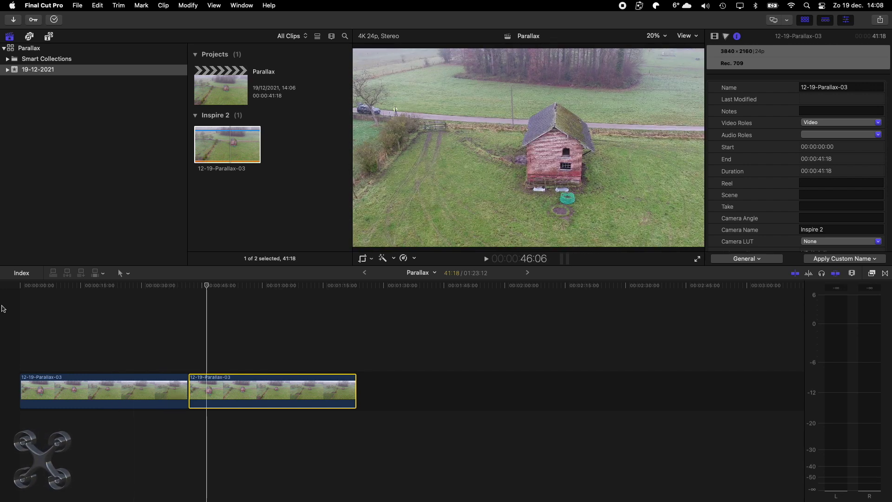
key(space)
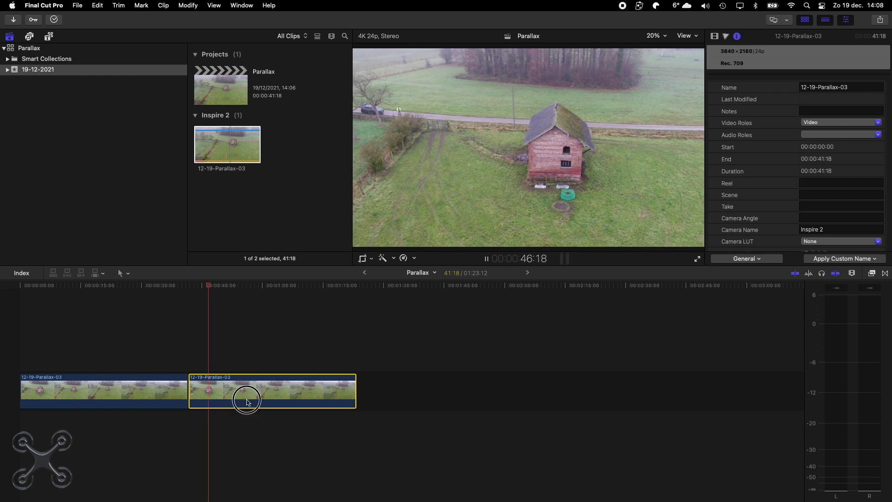
key(space)
drag(213, 287, 163, 289)
Step: Lift the second clip onto a layer above the first, overlapping the first clip's end by about 8 frames
drag(222, 397, 214, 361)
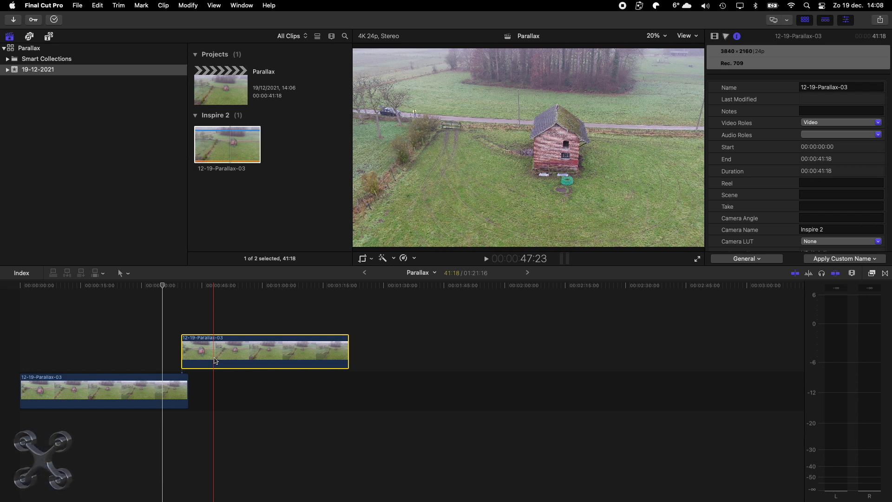
key(super+equal)
key(super+equal)
key(super+equal)
key(super+equal)
key(super+equal)
key(super+equal)
scroll(217, 362, left, 10)
scroll(217, 361, left, 20)
scroll(382, 368, right, 3)
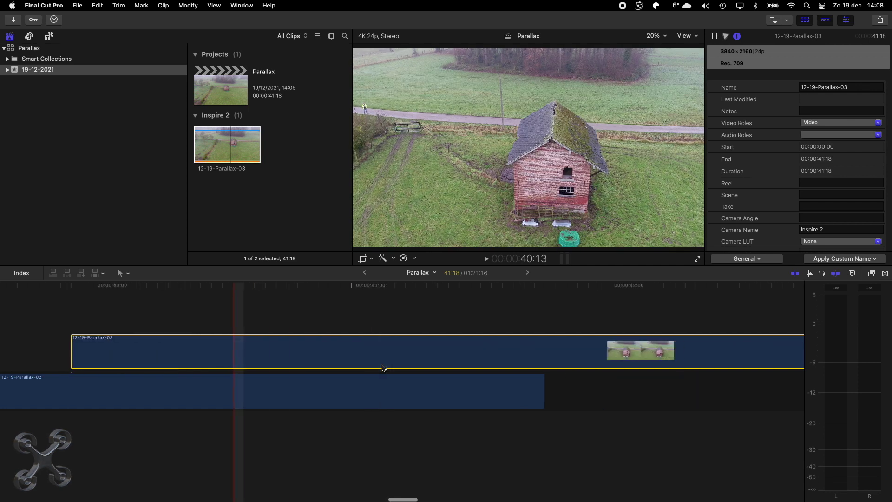
scroll(383, 368, right, 2)
drag(185, 355, 581, 341)
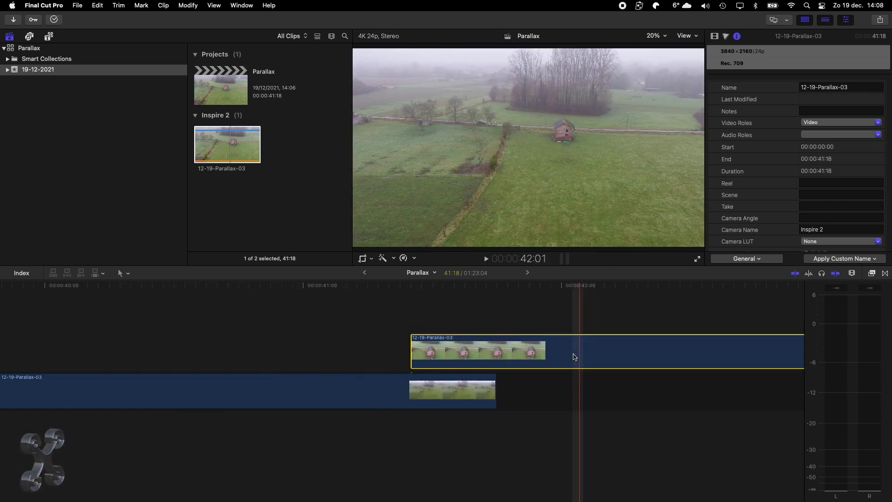
Step: Shift the upper clip to overlap the first by about 3 frames and lower its opacity to 50.08%
click(717, 38)
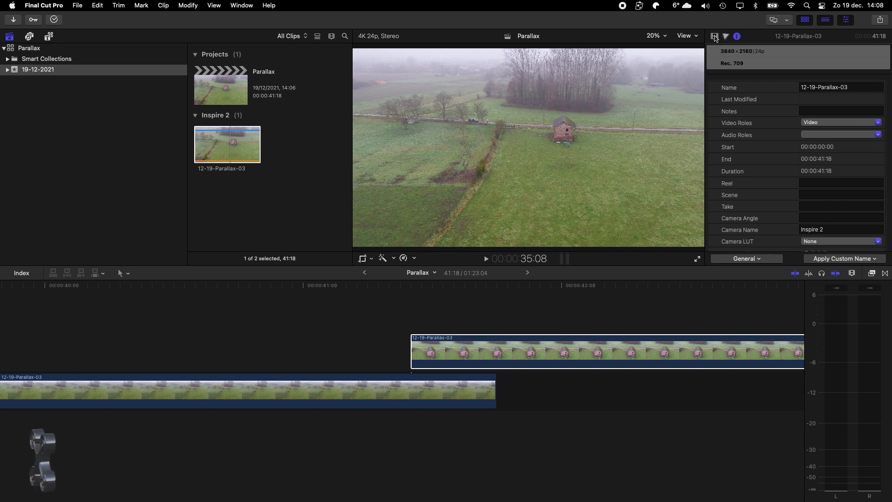
click(714, 36)
click(459, 353)
drag(488, 358, 541, 352)
drag(459, 285, 483, 285)
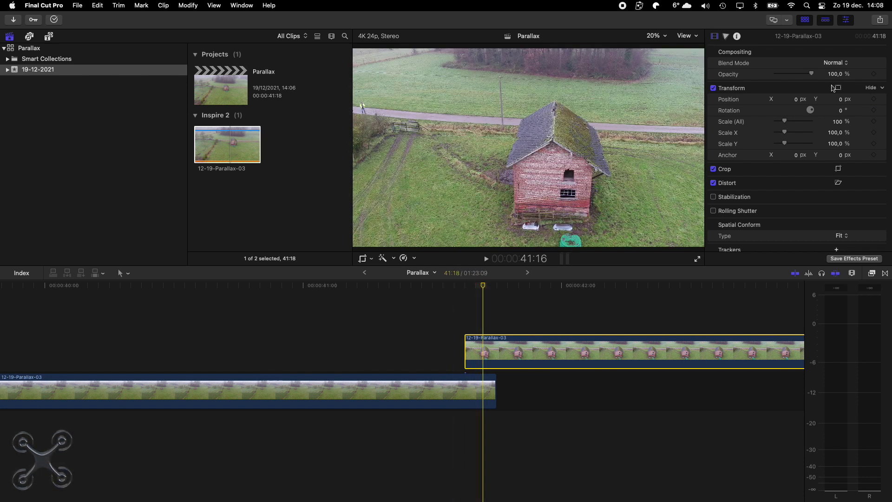
drag(811, 73, 794, 77)
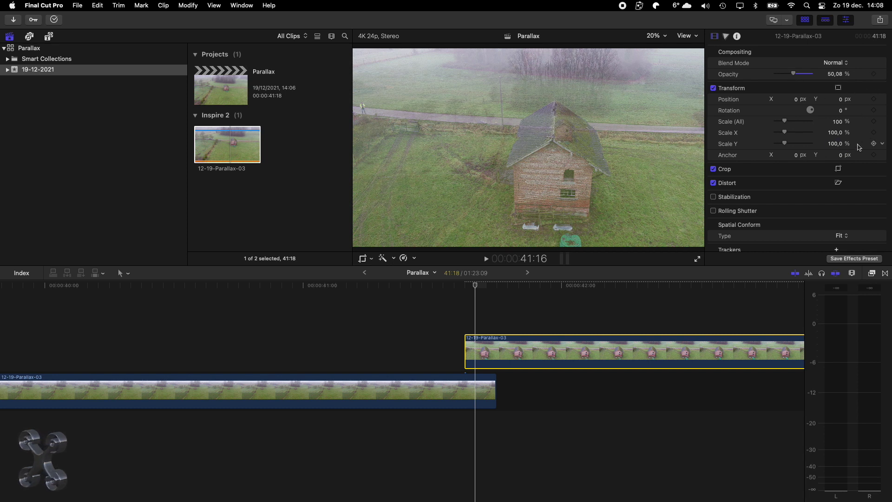
Step: Scale the lower clip to 266% at its overlap with the upper clip
click(466, 391)
drag(476, 284, 484, 284)
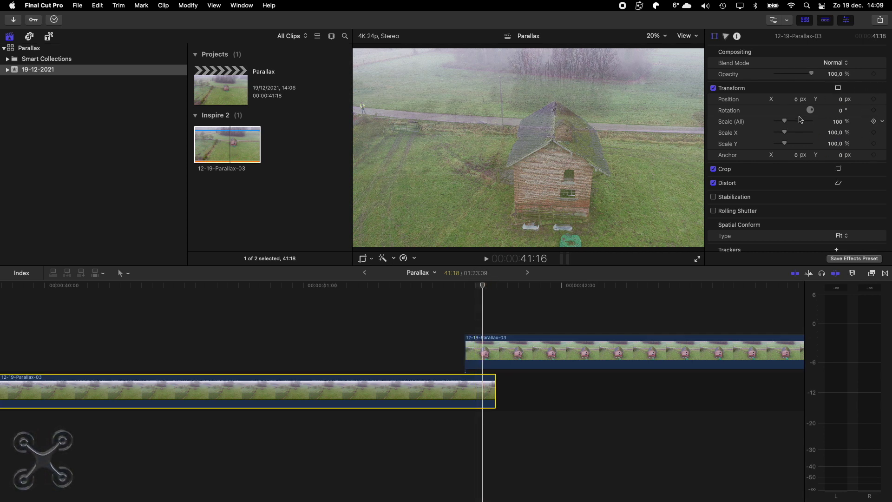
drag(785, 123, 800, 124)
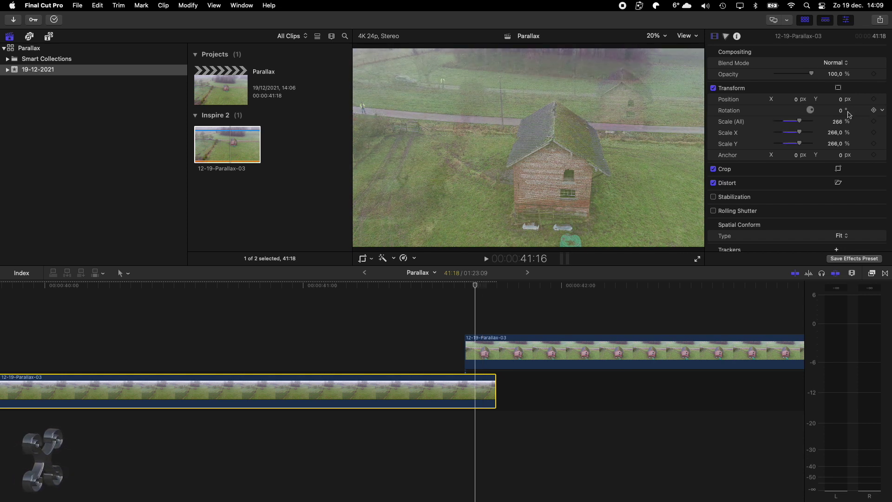
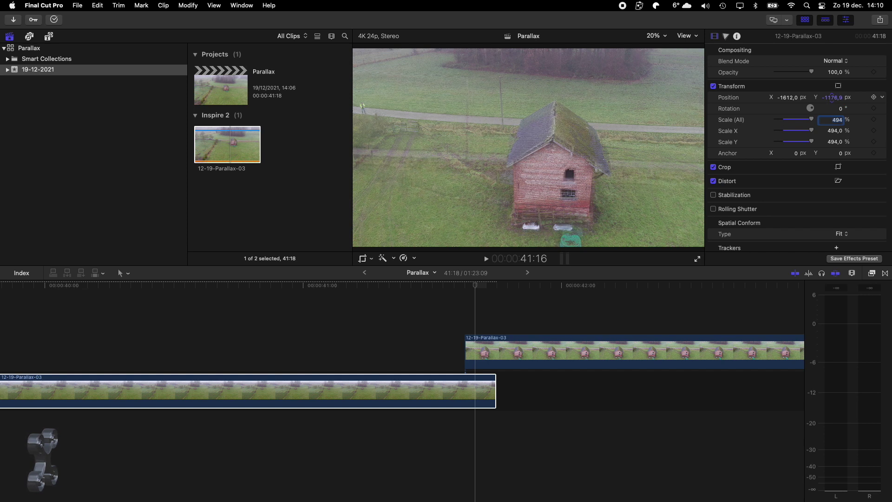
Step: Set the lower clip's scale to 524% and position to X -1754.4, Y -1202.8 px at 41:16, keyframing both
scroll(837, 121, up, 5)
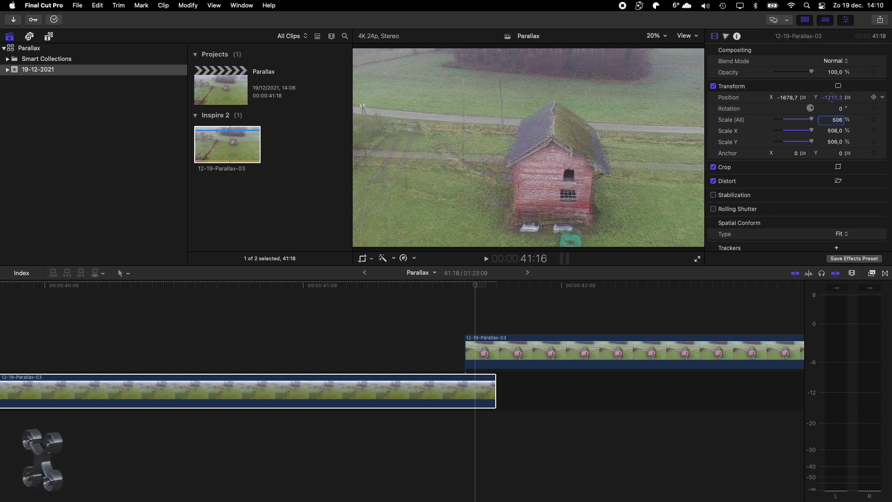
drag(789, 97, 831, 91)
scroll(831, 95, down, 1)
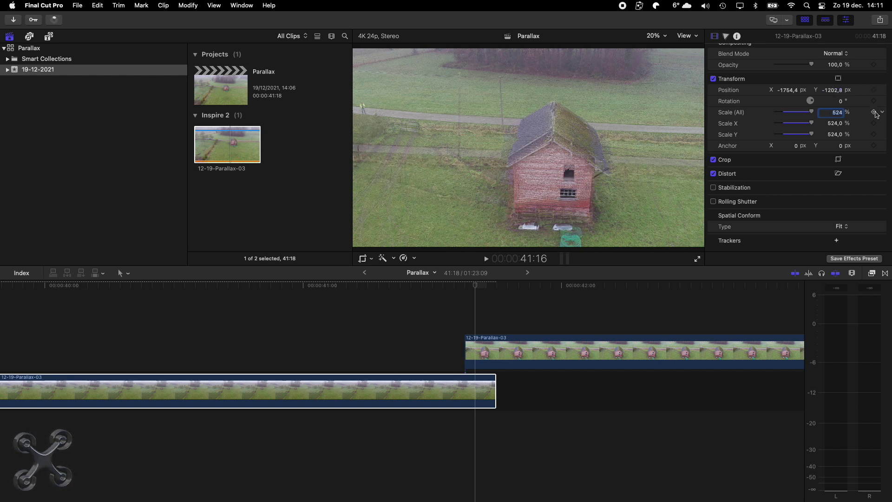
click(874, 112)
click(874, 90)
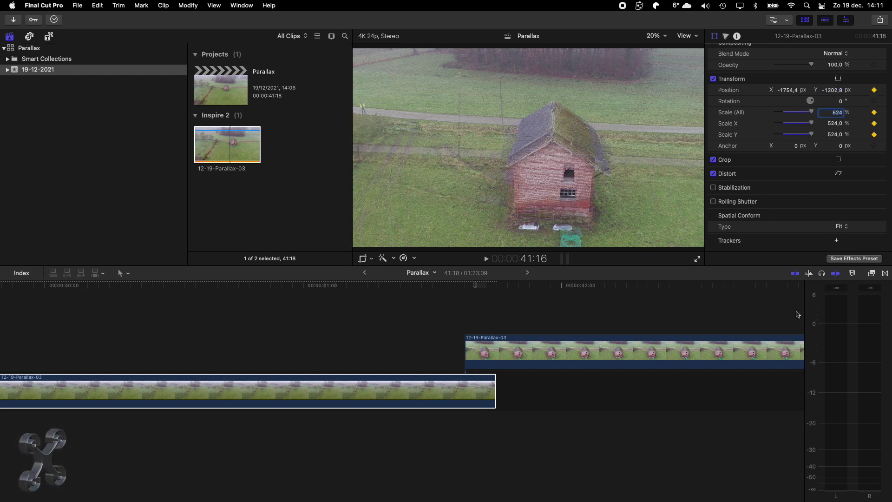
Step: Disable the upper clip and place the playhead at the very start of the lower clip
click(745, 356)
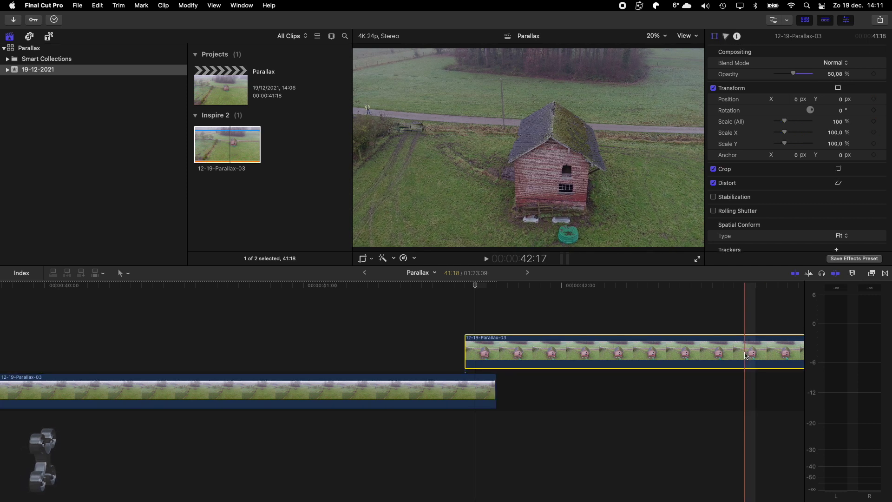
scroll(2, 381, left, 10)
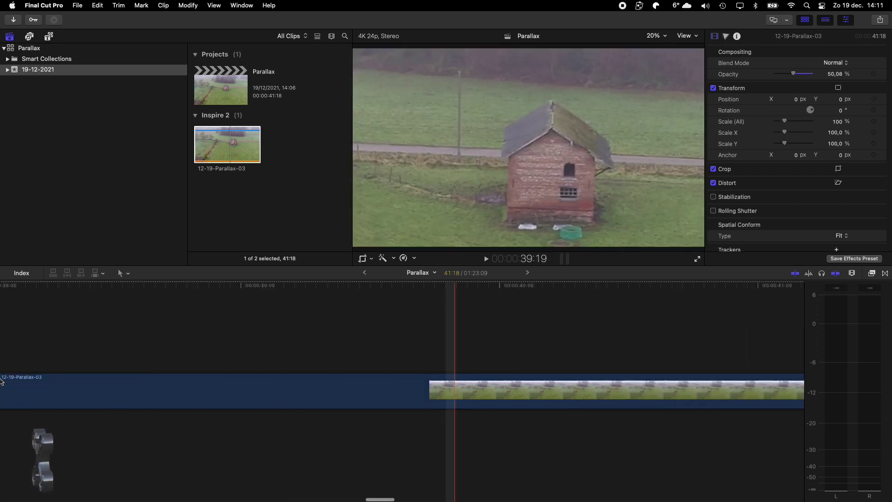
scroll(2, 381, left, 15)
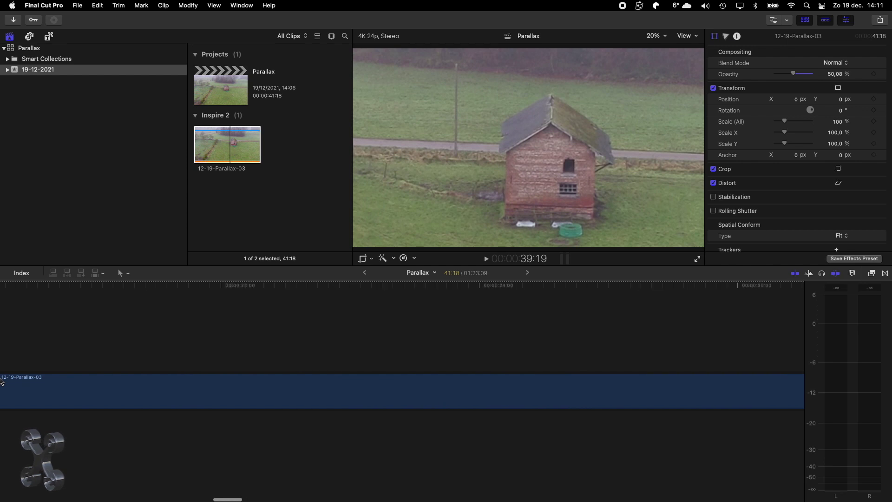
scroll(1, 380, left, 15)
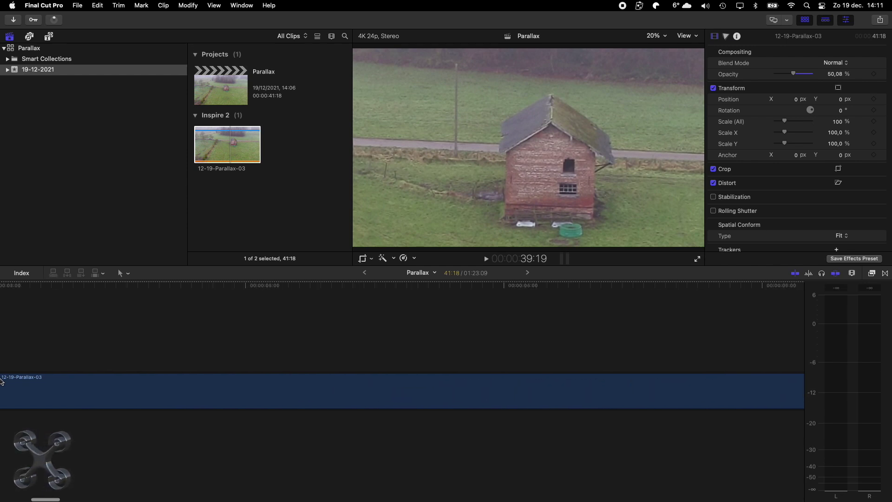
scroll(2, 381, left, 3)
click(20, 338)
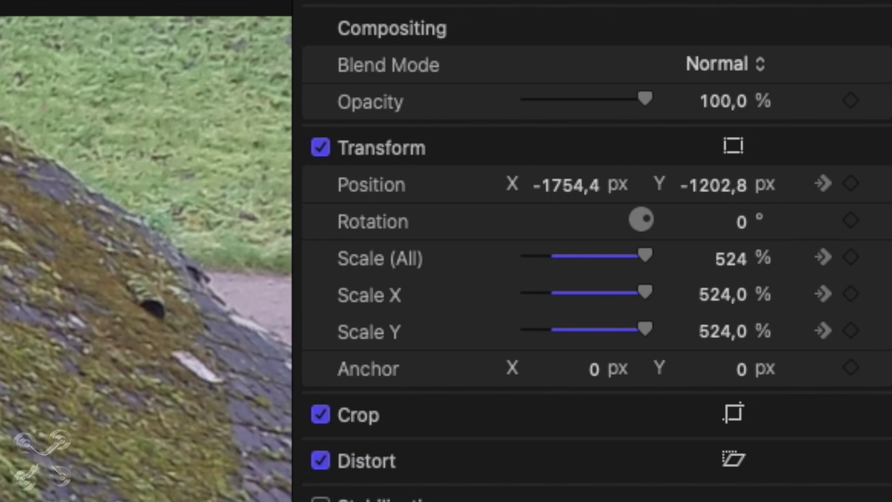
Step: Keyframe the lower clip's start with position X 0 and Y 0 px and a scale of 100%
click(587, 192)
key(BackSpace)
text(0)
click(721, 186)
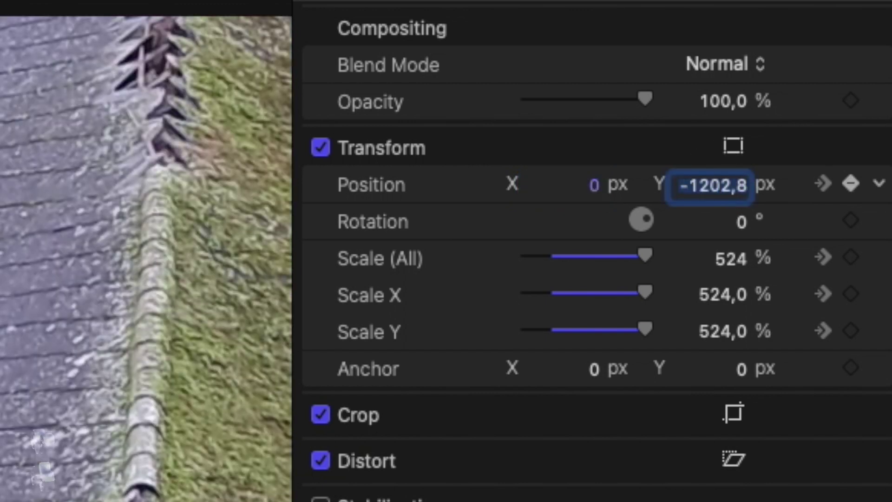
text(0)
key(Return)
click(740, 264)
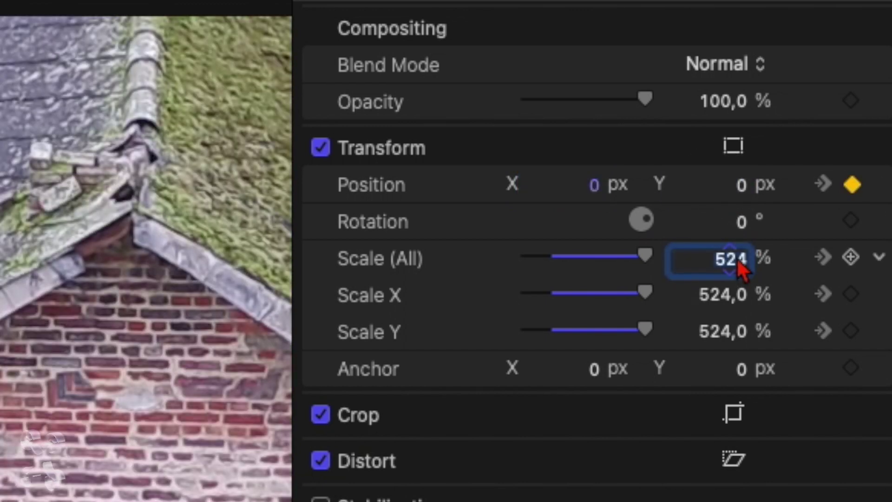
text(100)
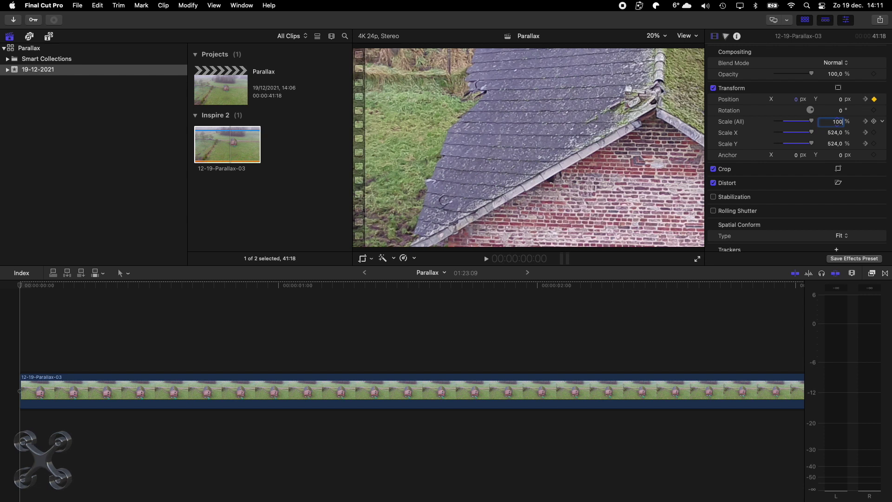
key(Return)
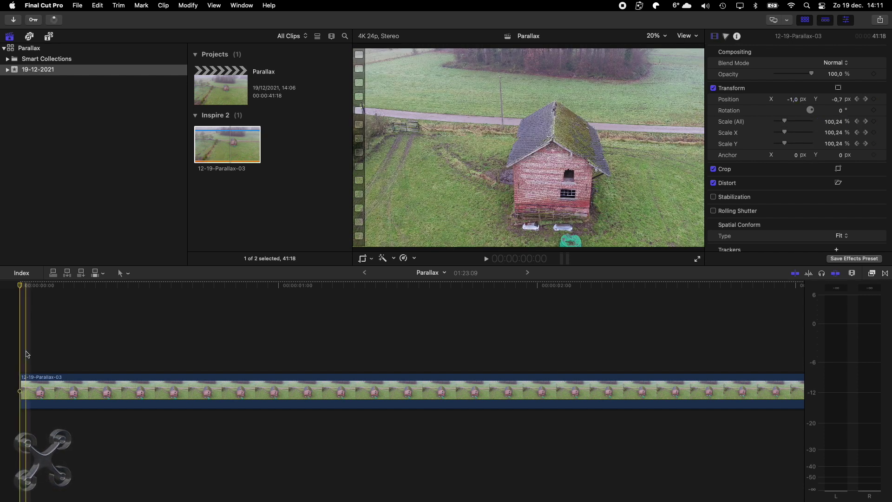
Step: Play the lower clip from its start to review the keyframed zoom, with the whole timeline in view
click(19, 337)
key(space)
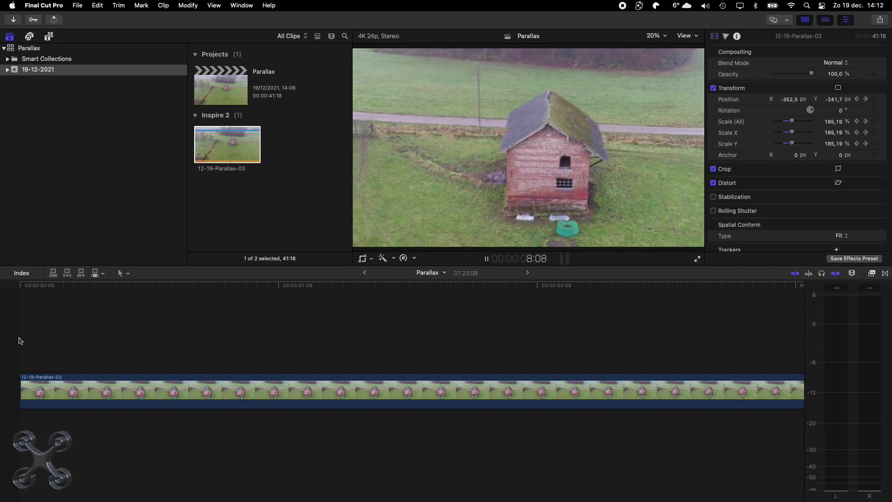
scroll(20, 341, right, 5)
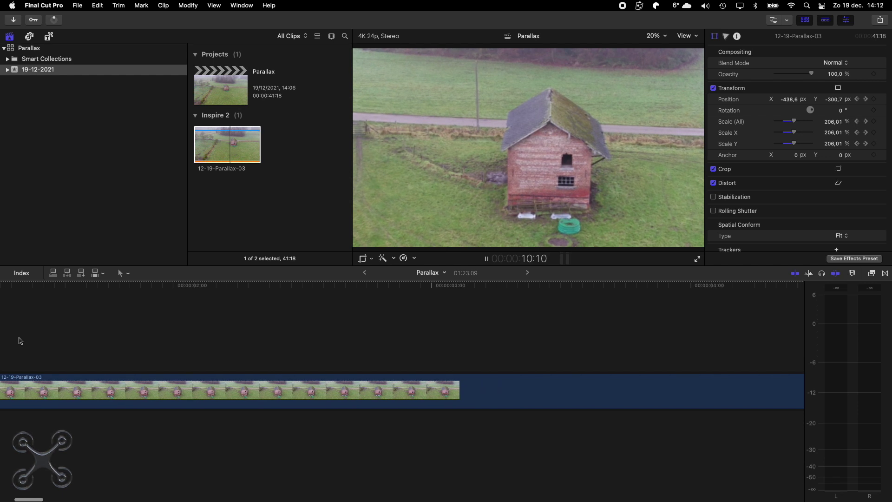
key(super+minus)
key(super+minus)
key(super+minus)
key(super+minus)
key(super+minus)
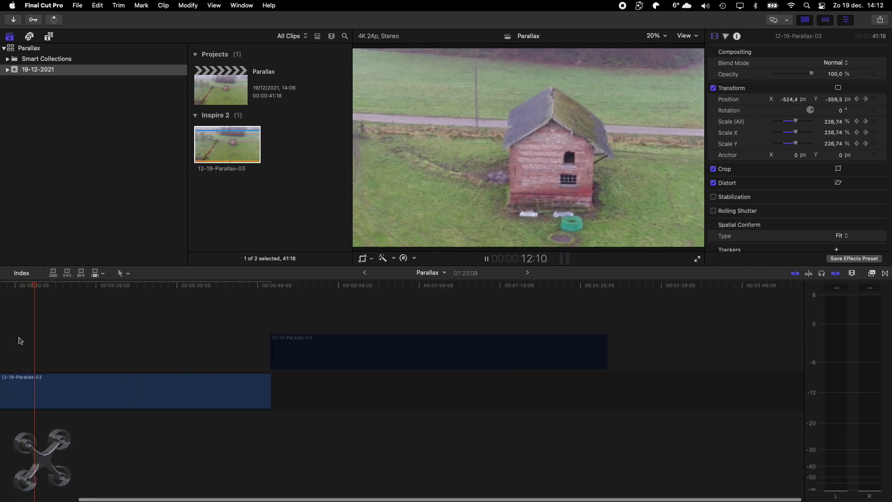